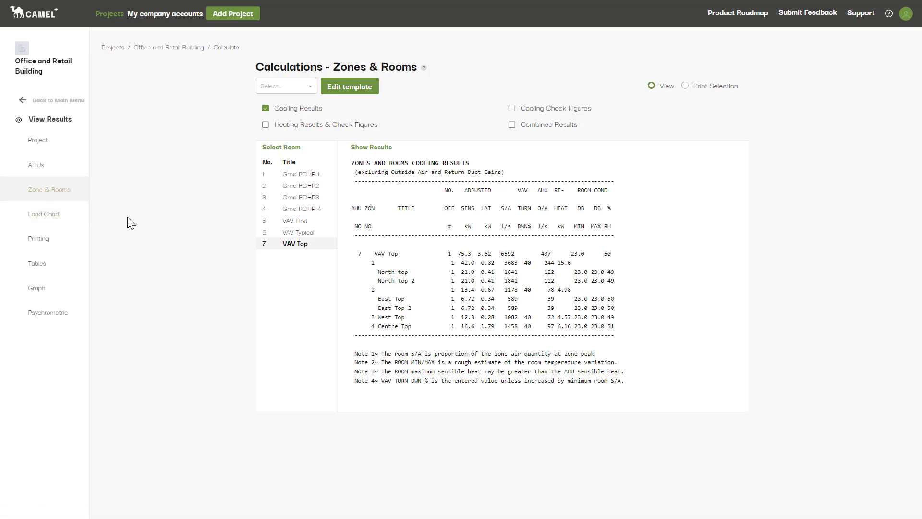
# - Show the psychrometric chart and step from AHU Grnd RCHP 1 to Grnd RCHP2
pyautogui.click(41, 317)
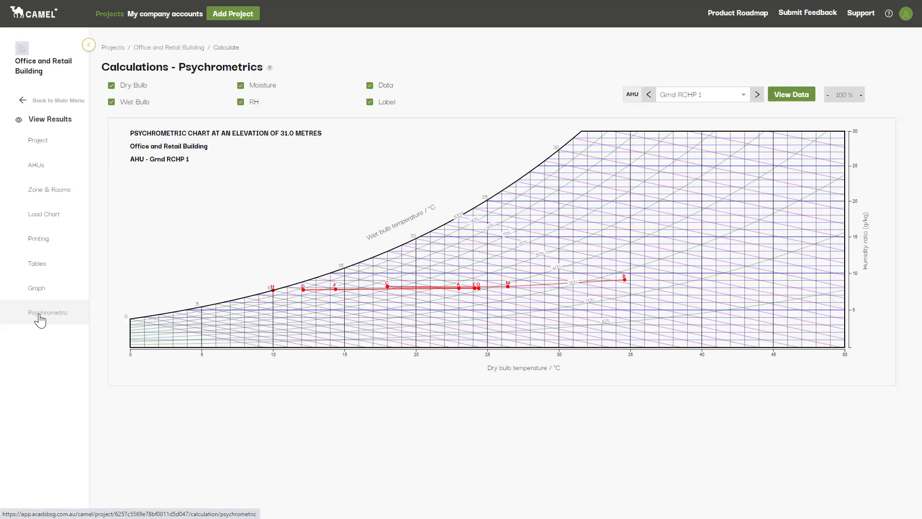
pyautogui.click(744, 99)
pyautogui.moveTo(745, 132)
pyautogui.mouseDown()
pyautogui.moveTo(744, 158)
pyautogui.moveTo(744, 120)
pyautogui.mouseUp()
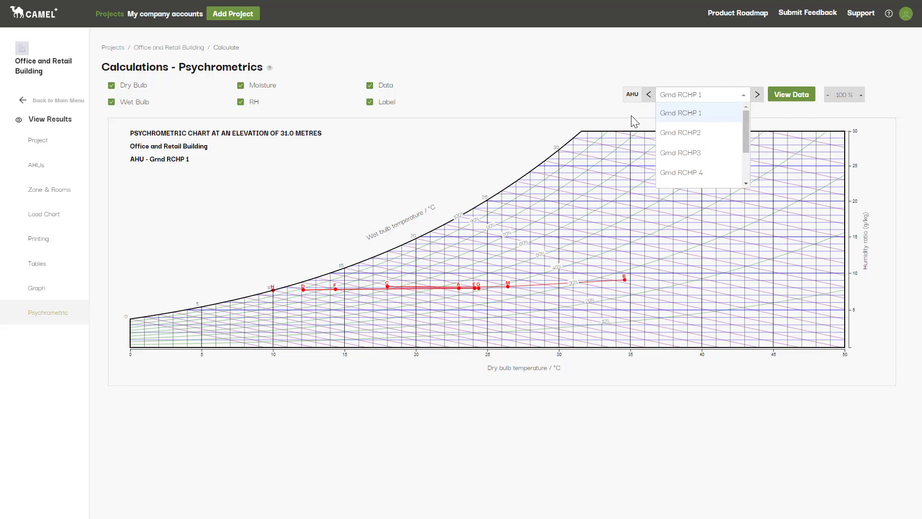
pyautogui.click(590, 116)
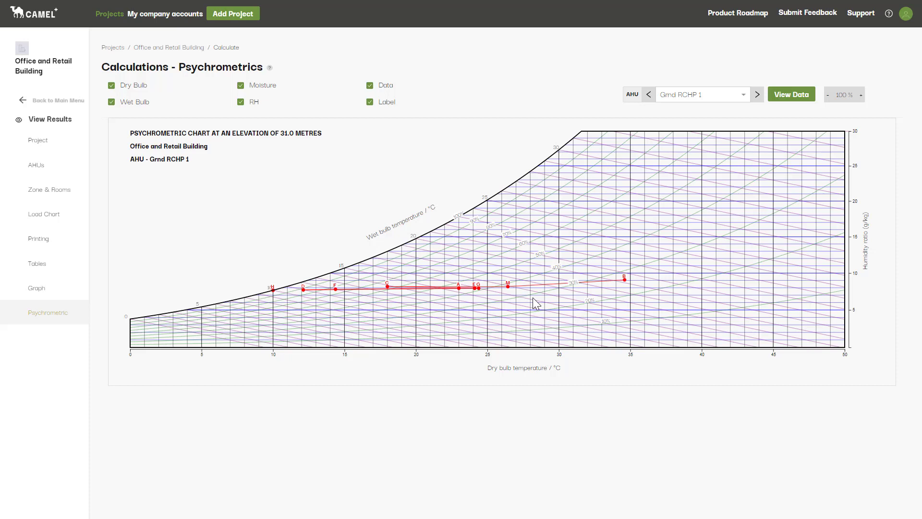
pyautogui.moveTo(274, 290)
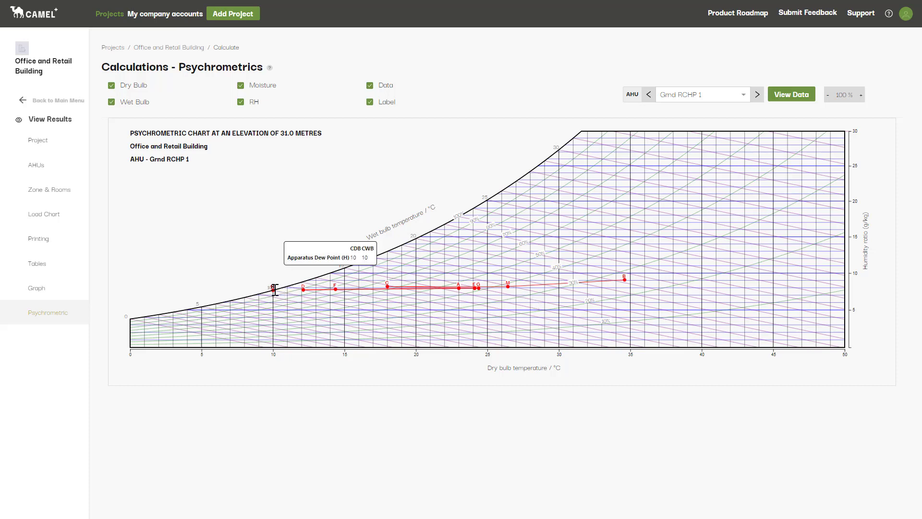
pyautogui.click(758, 94)
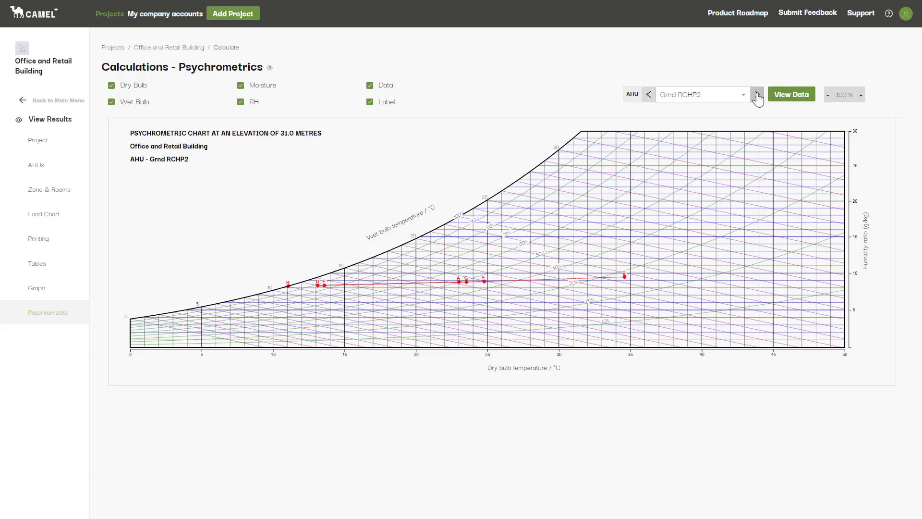
pyautogui.moveTo(289, 286)
# - Drop down the CDB/CWB value table for chart points A–J
pyautogui.click(784, 99)
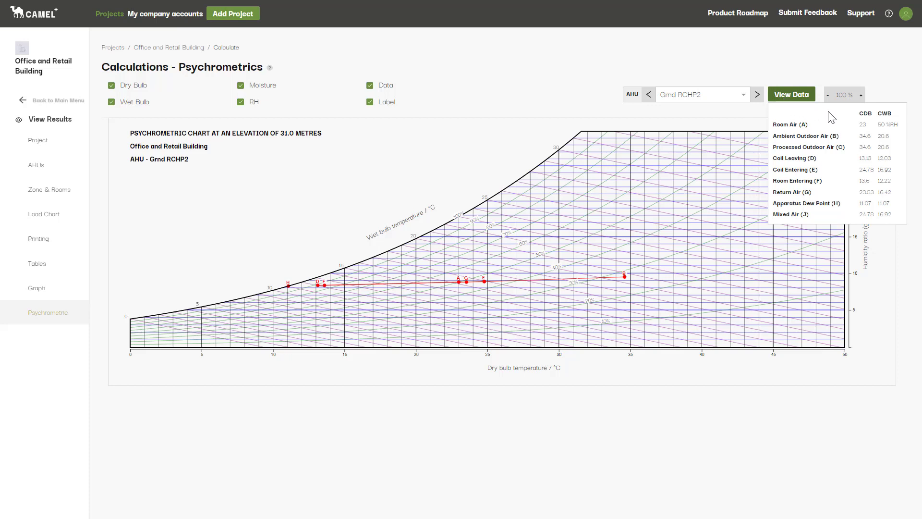
pyautogui.moveTo(626, 277)
pyautogui.moveTo(459, 283)
# - Open the hourly results graph and add the March and November curves beside January
pyautogui.click(43, 289)
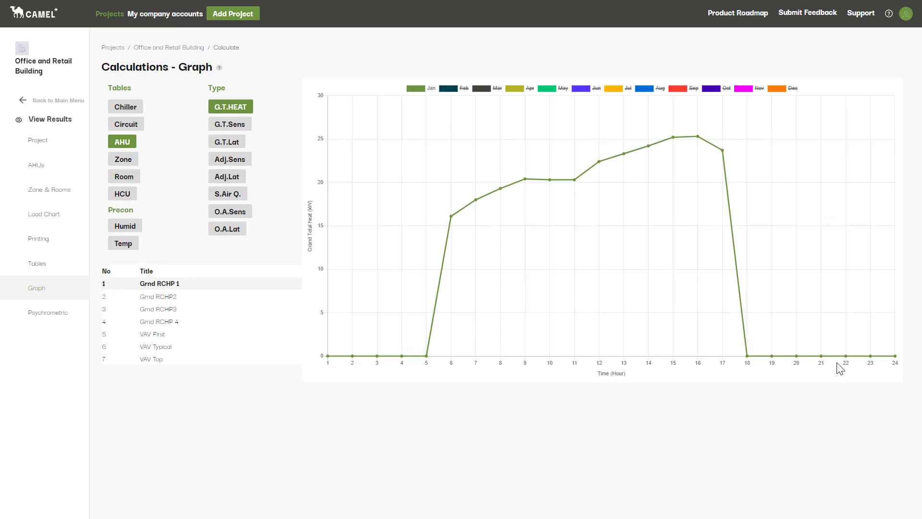
pyautogui.click(481, 90)
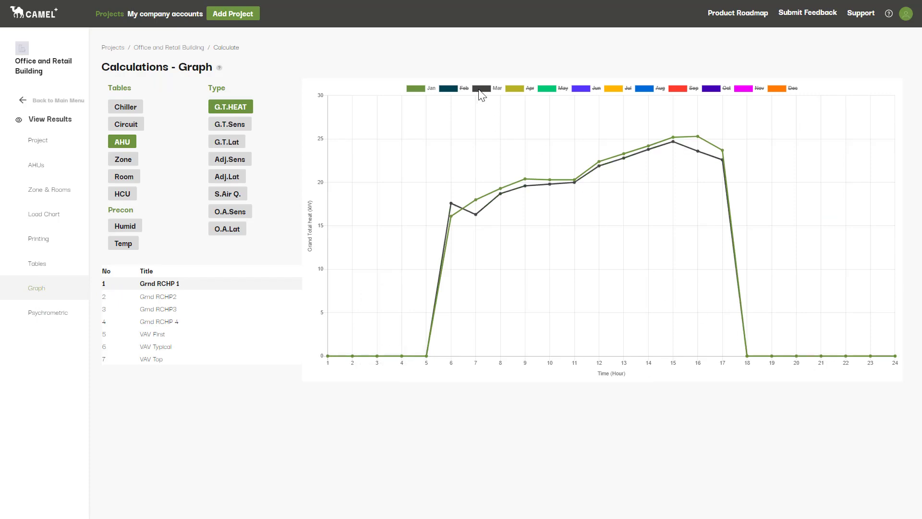
pyautogui.click(746, 90)
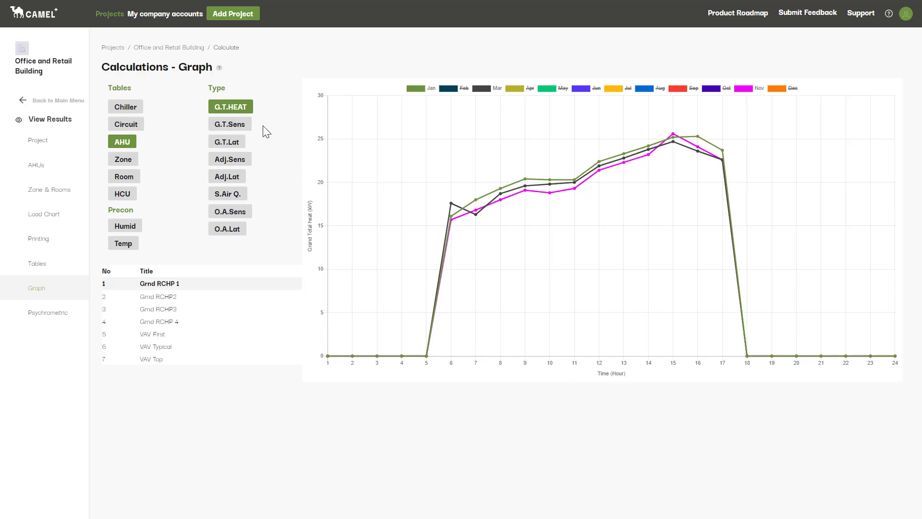
# - Switch the graph to per-room results and plot the rooms, ending on North 1ST Floor
pyautogui.click(126, 106)
pyautogui.click(123, 142)
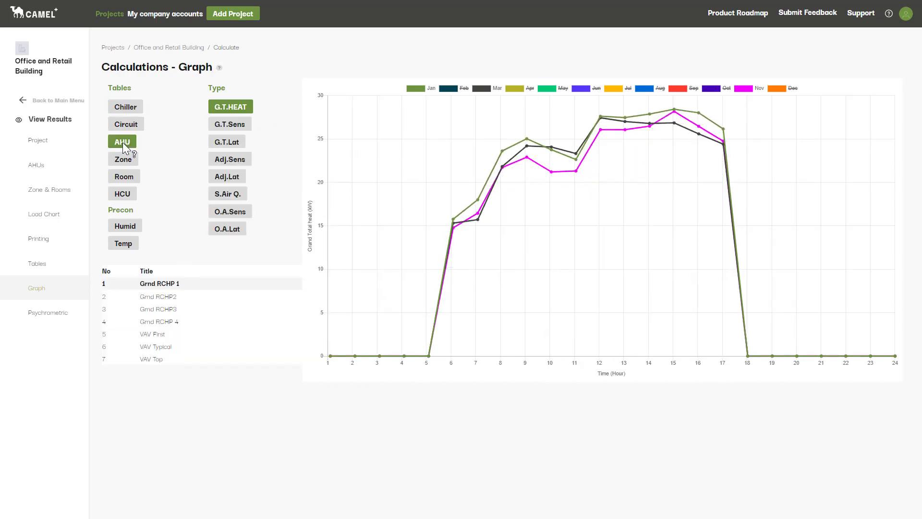
pyautogui.click(123, 177)
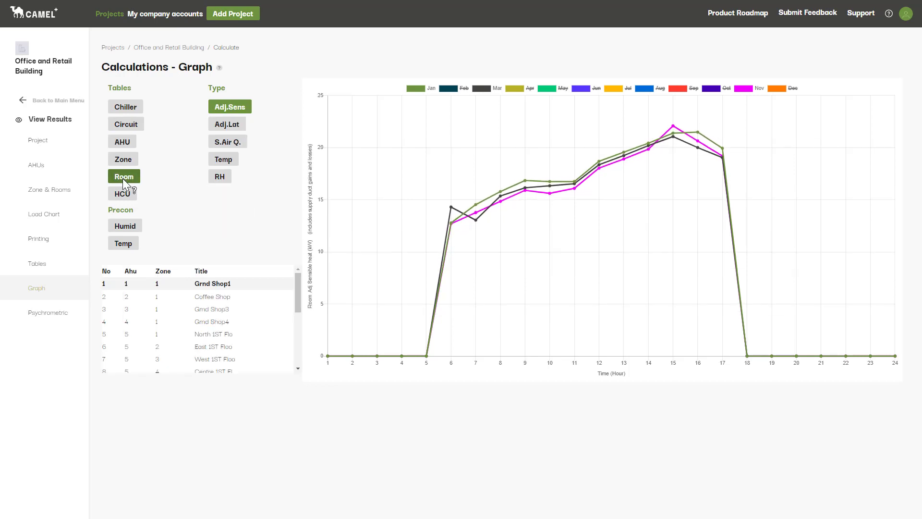
pyautogui.click(210, 301)
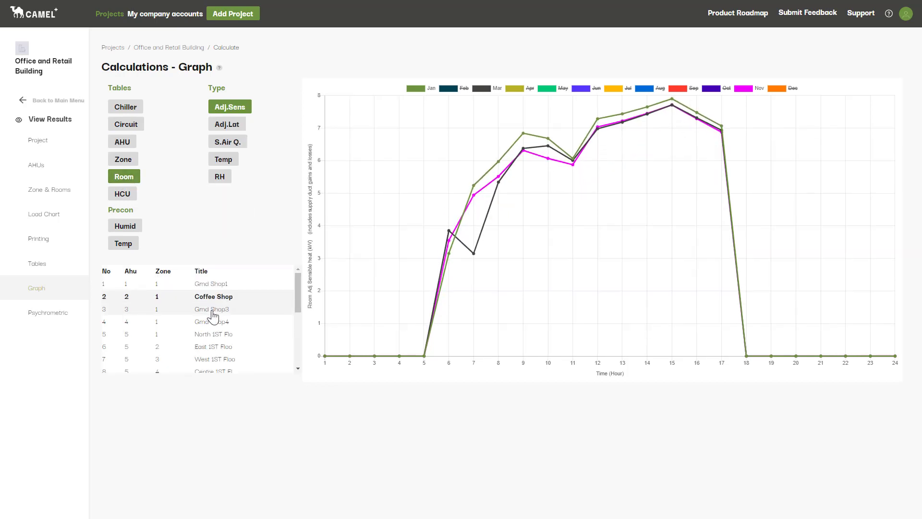
pyautogui.click(211, 310)
pyautogui.click(214, 326)
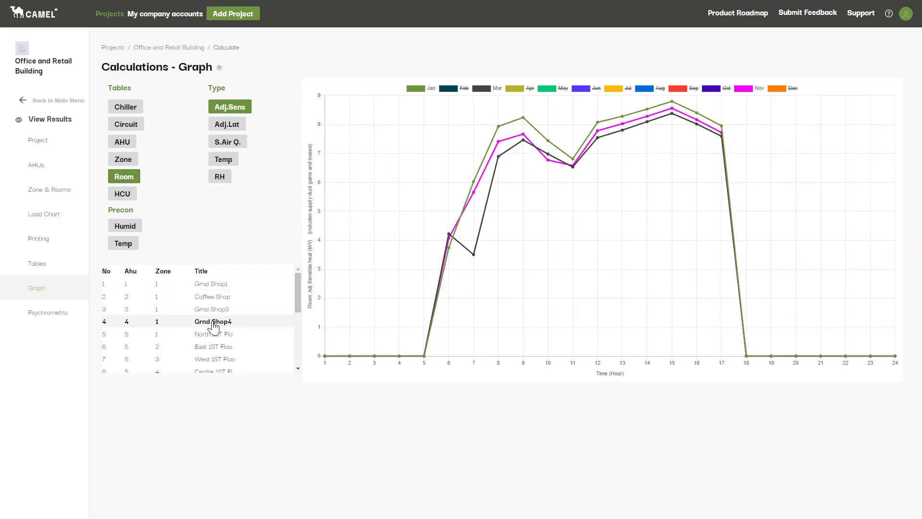
pyautogui.click(215, 337)
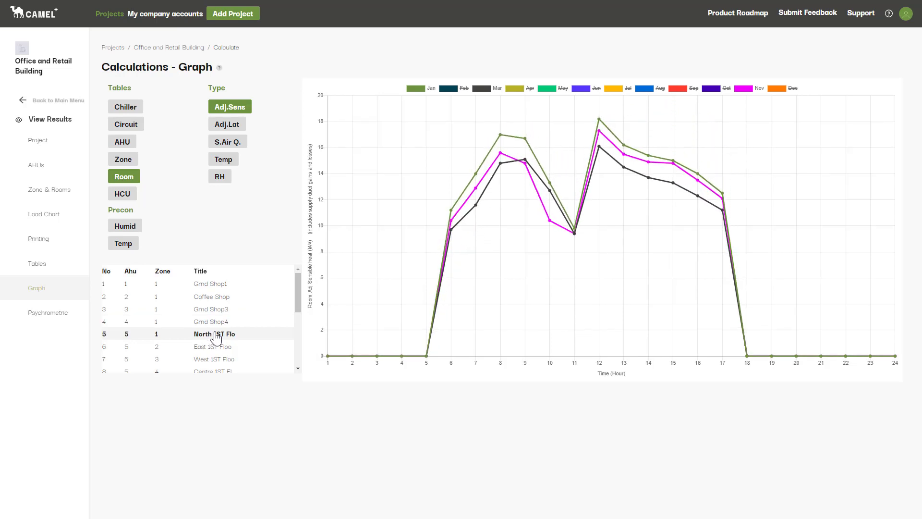
# - Open the hourly tables and show Grnd Shop1's room adjusted sensible heat by month
pyautogui.click(61, 273)
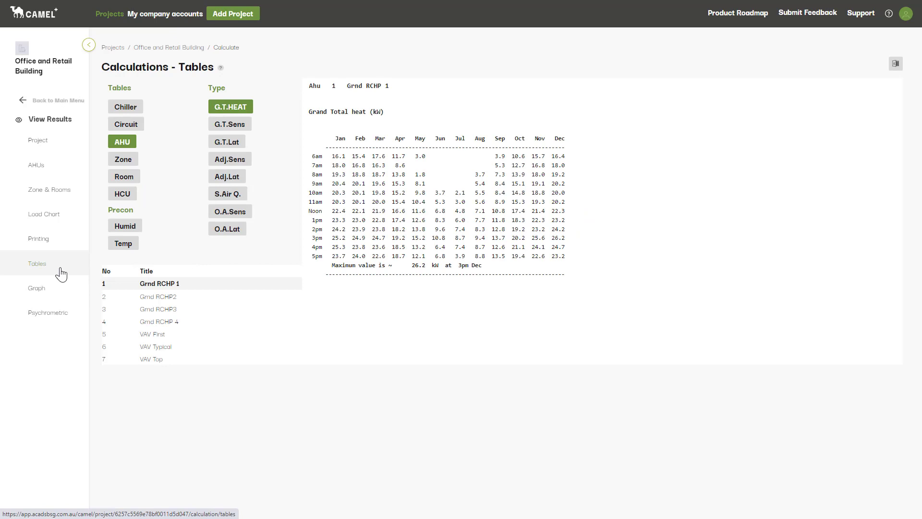
pyautogui.click(134, 108)
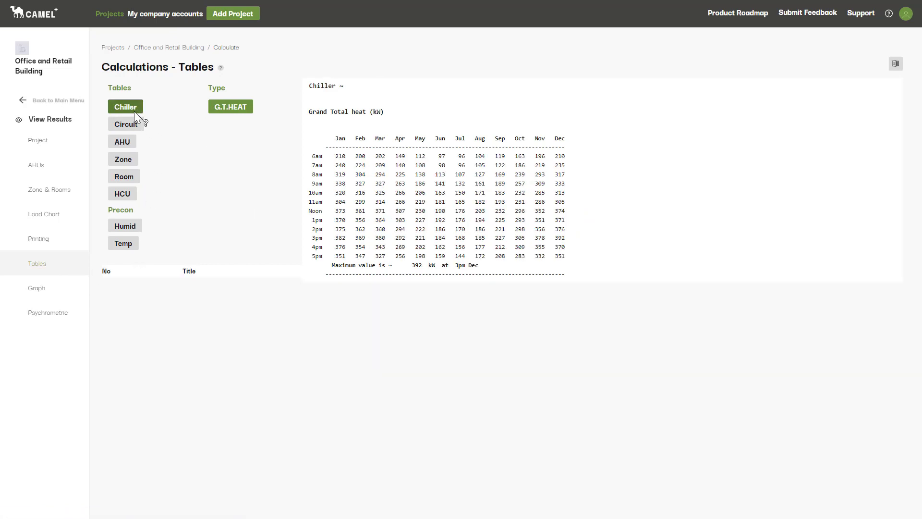
pyautogui.click(126, 178)
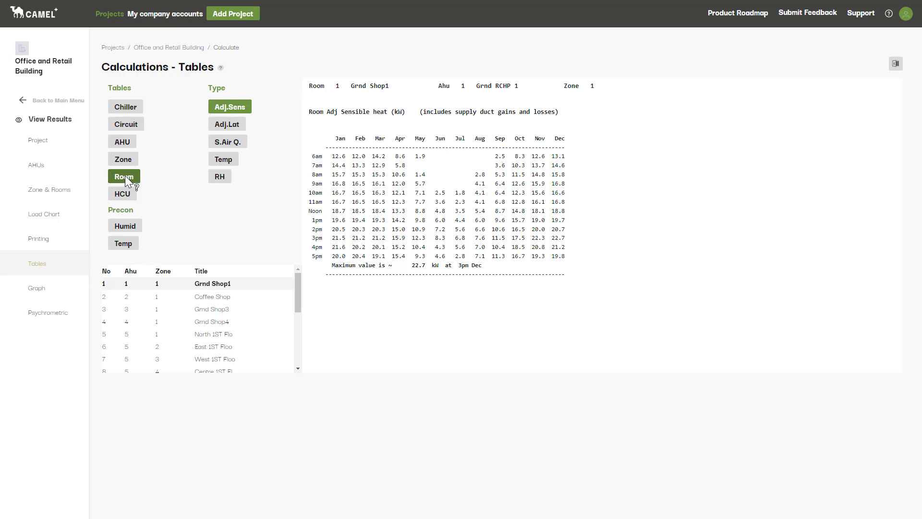
# - From the main menu, open the Shadow view and select room North 1ST Floor
pyautogui.click(66, 101)
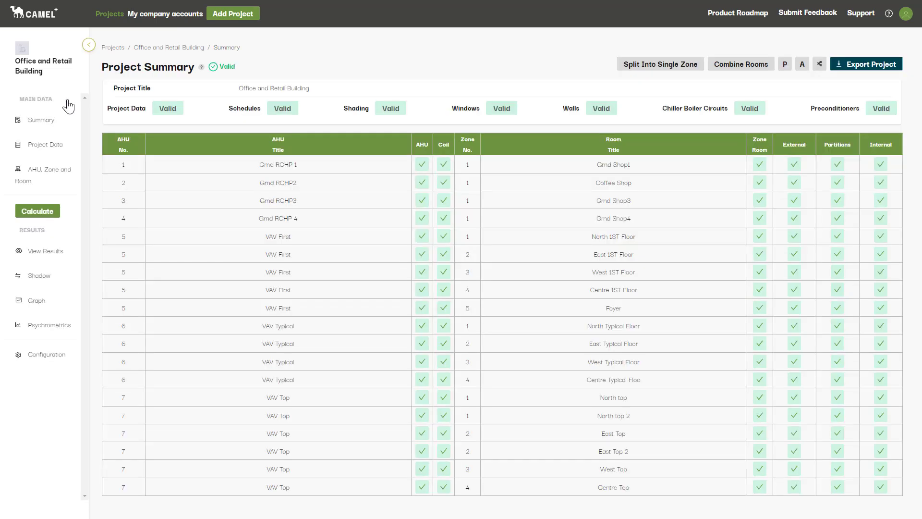
pyautogui.click(50, 277)
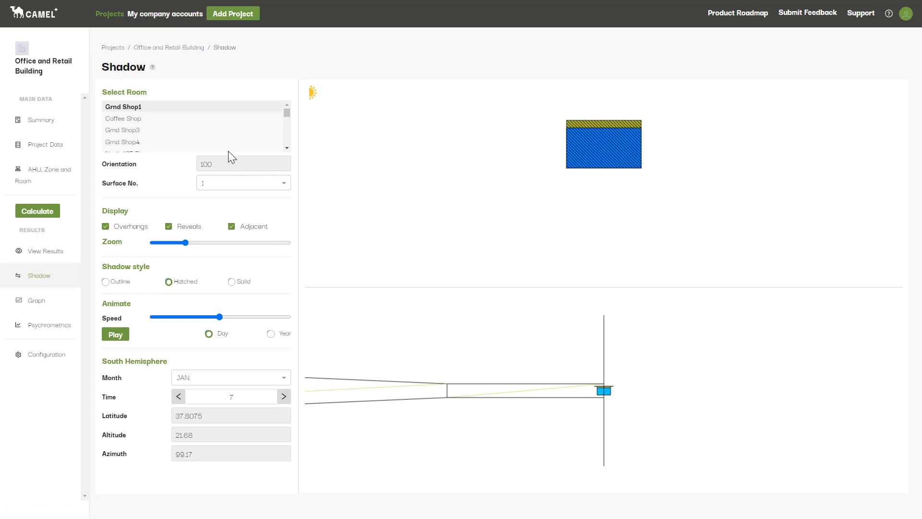
pyautogui.scroll(-1, 187, 140)
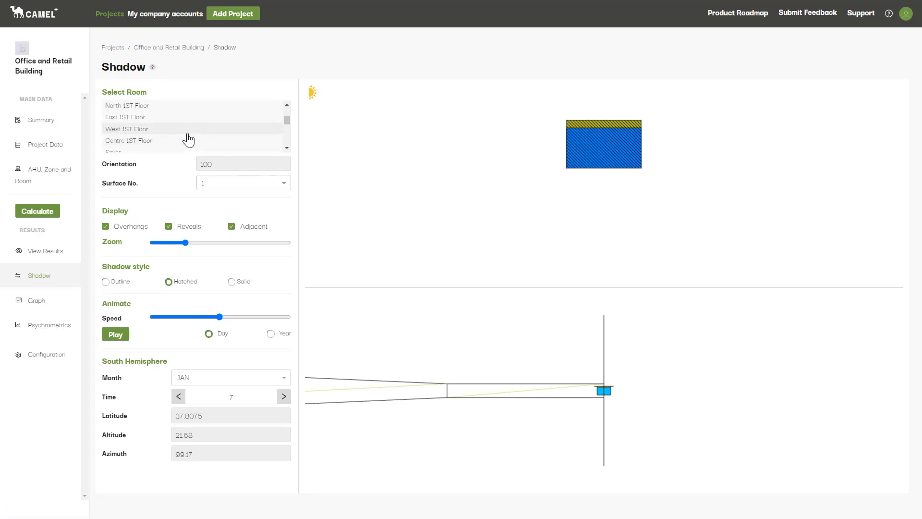
pyautogui.click(156, 107)
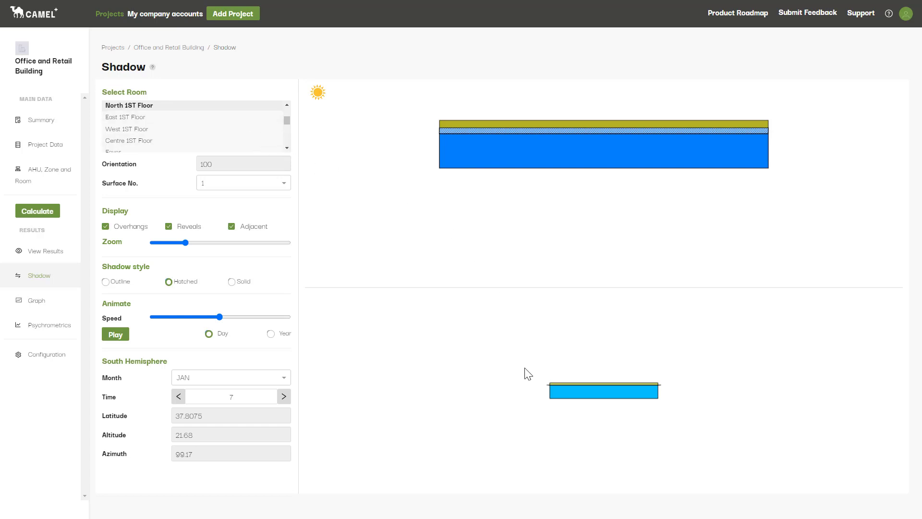
pyautogui.click(286, 186)
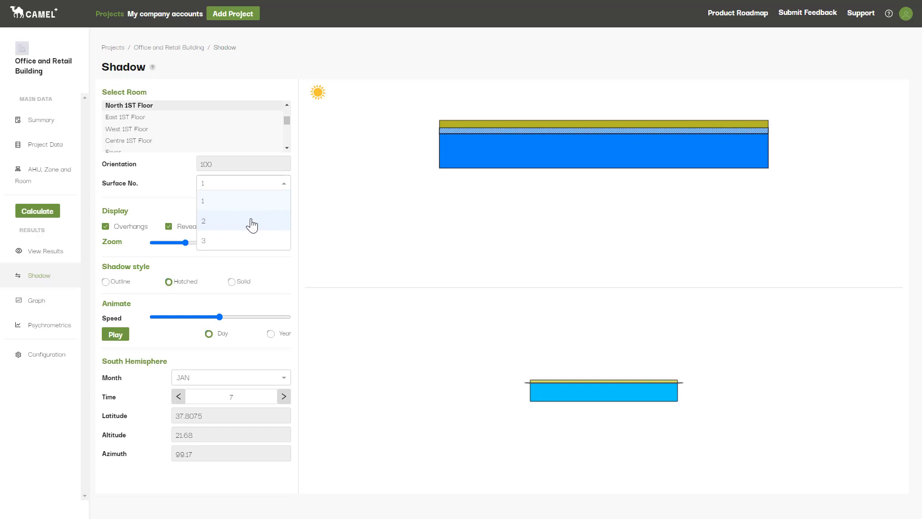
# - Keep surface 1, set the month to MAR and advance the time to hour 13
pyautogui.click(256, 204)
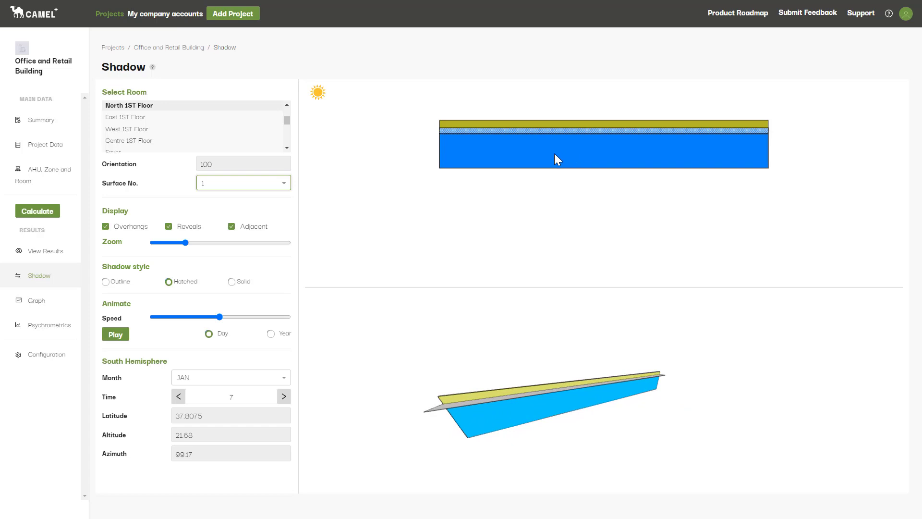
pyautogui.click(285, 379)
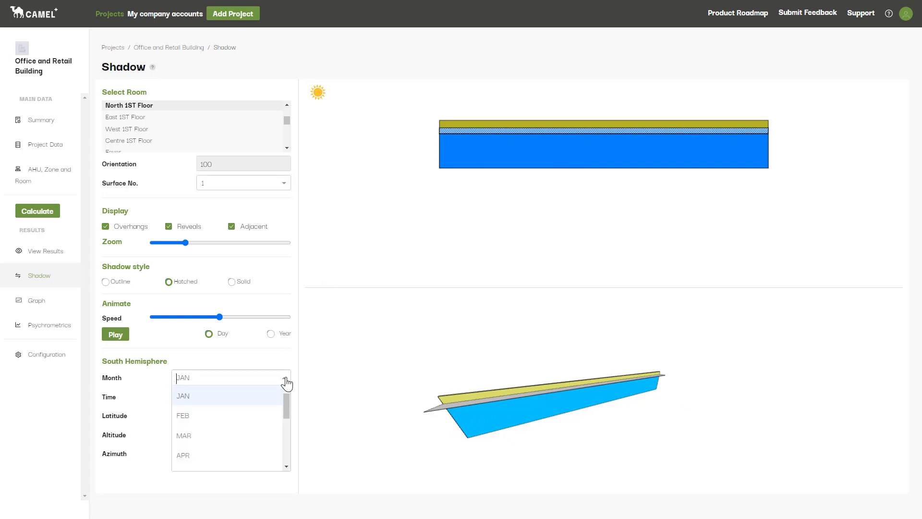
pyautogui.click(232, 435)
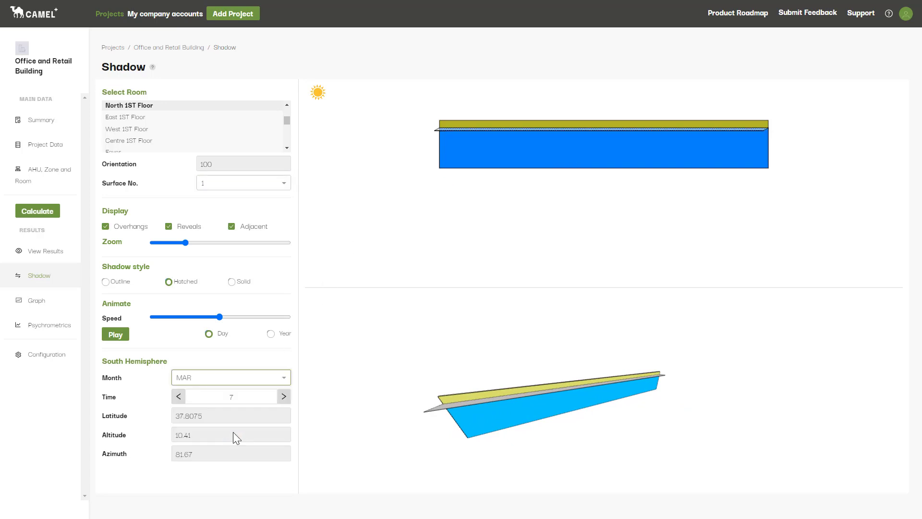
pyautogui.click(284, 396)
pyautogui.click(284, 396)
pyautogui.click(284, 396)
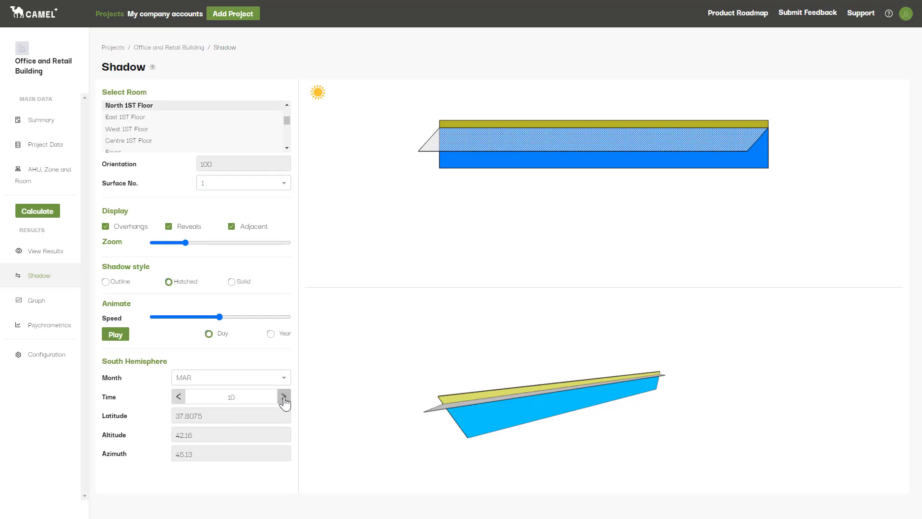
pyautogui.click(284, 396)
pyautogui.click(284, 396)
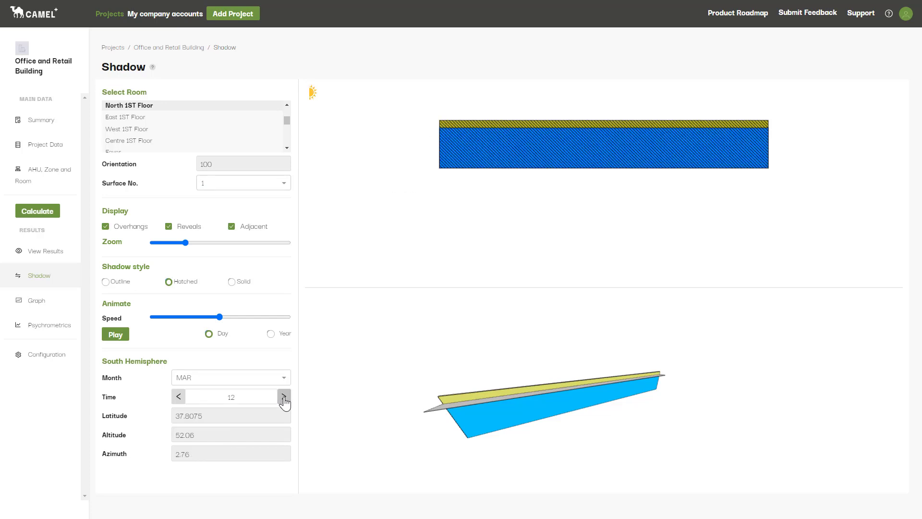
pyautogui.click(284, 401)
# - Tick Chiller, Boiler & Circuits and Cooling Check Figures & Heating for printing
pyautogui.click(50, 252)
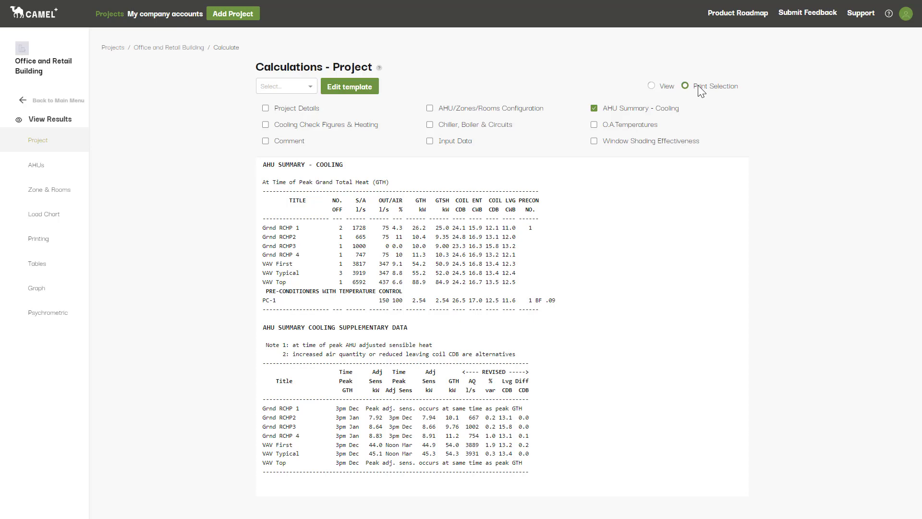
pyautogui.click(475, 128)
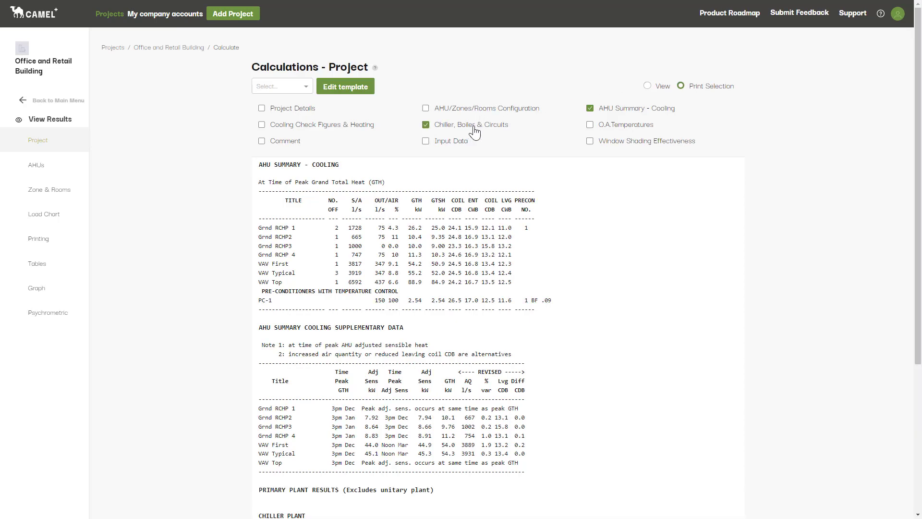
pyautogui.click(354, 129)
# - Tick the AHU cooling load chart, zone cooling check figures and heating load charts for printing
pyautogui.click(46, 174)
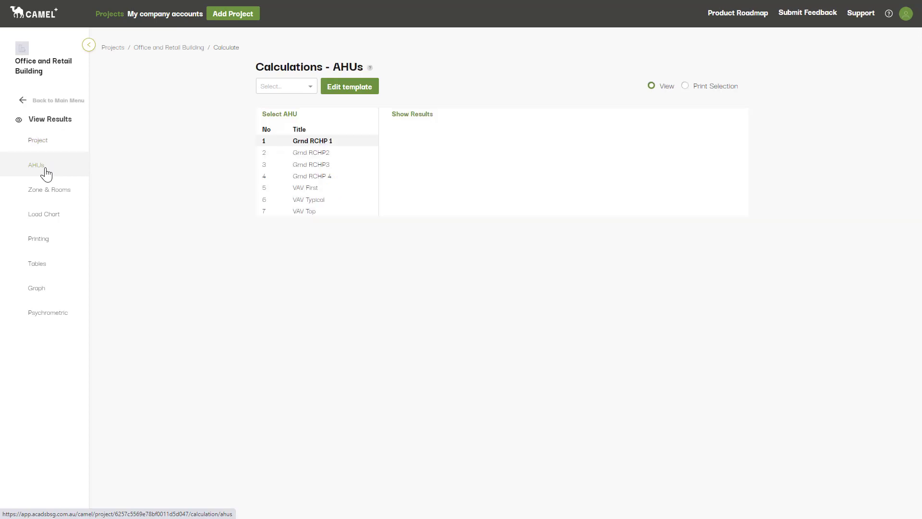
pyautogui.click(469, 113)
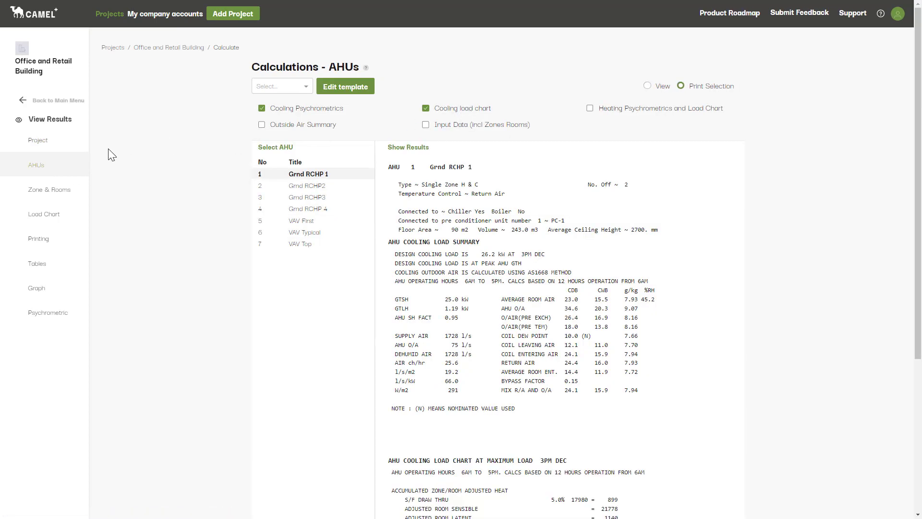
pyautogui.click(50, 200)
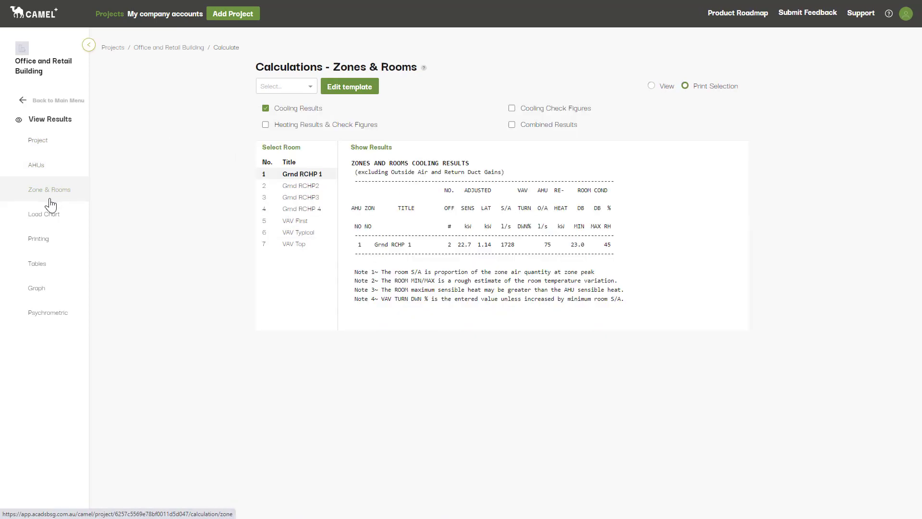
pyautogui.click(577, 109)
pyautogui.click(47, 215)
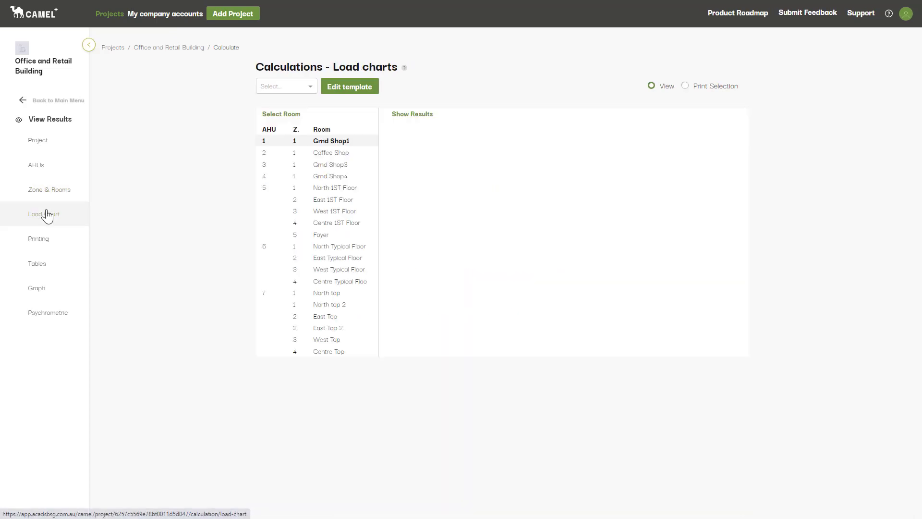
pyautogui.click(415, 114)
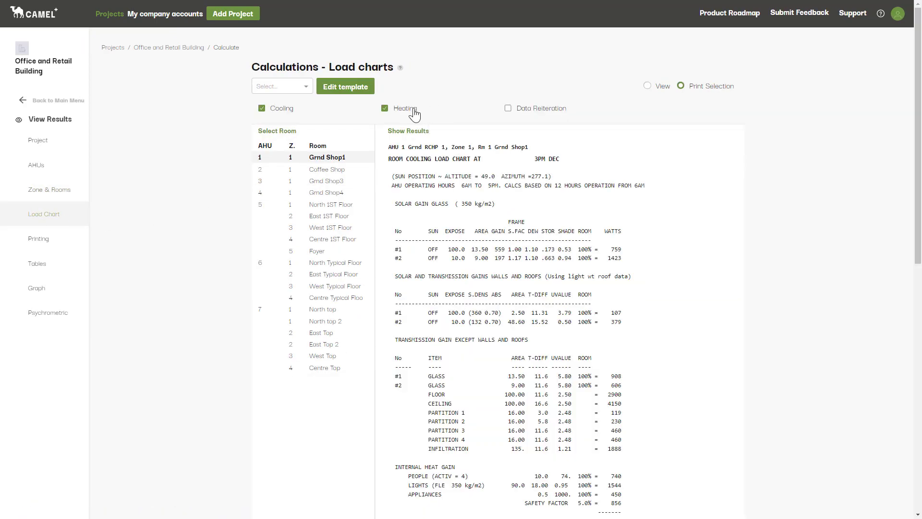
# - Open the compiled printout and scroll through the report
pyautogui.click(31, 240)
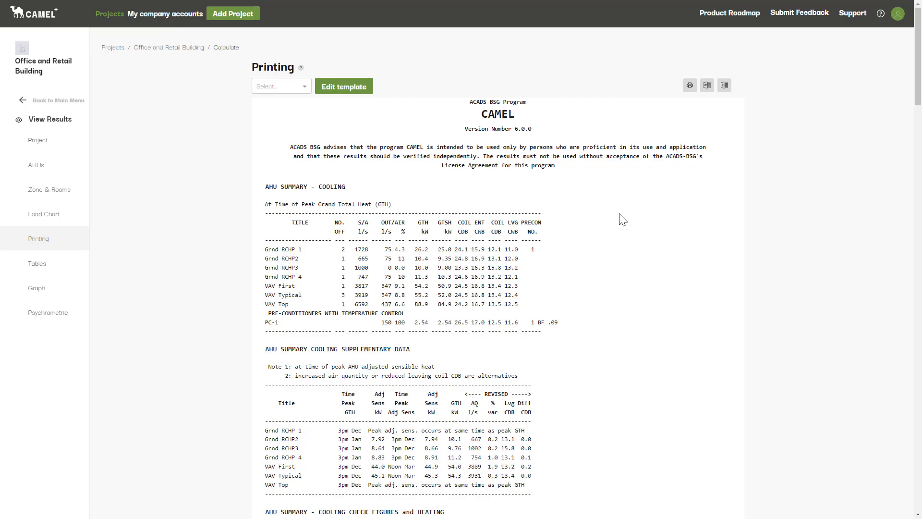
pyautogui.scroll(-20, 623, 219)
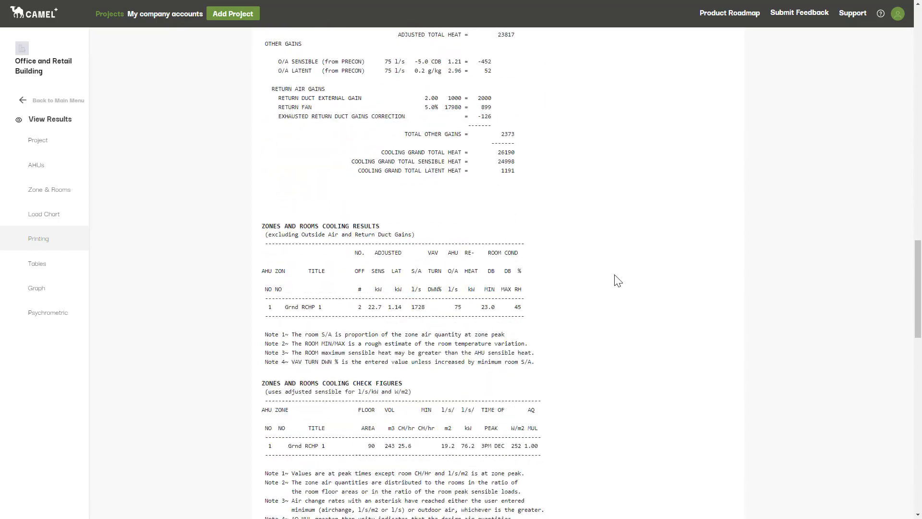
pyautogui.scroll(-7, 629, 327)
pyautogui.scroll(20, 646, 269)
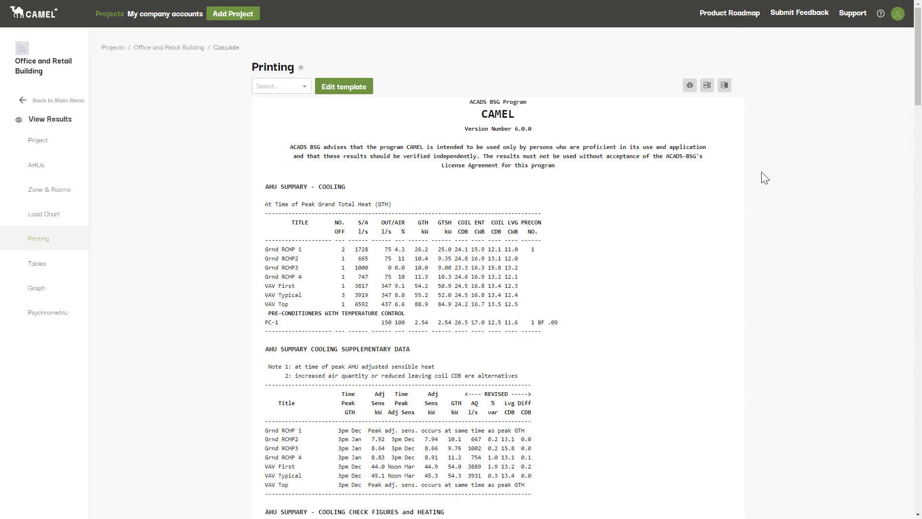
# - Check the Save as PDF print destination, cancel, and export the report as a Word document
pyautogui.click(690, 86)
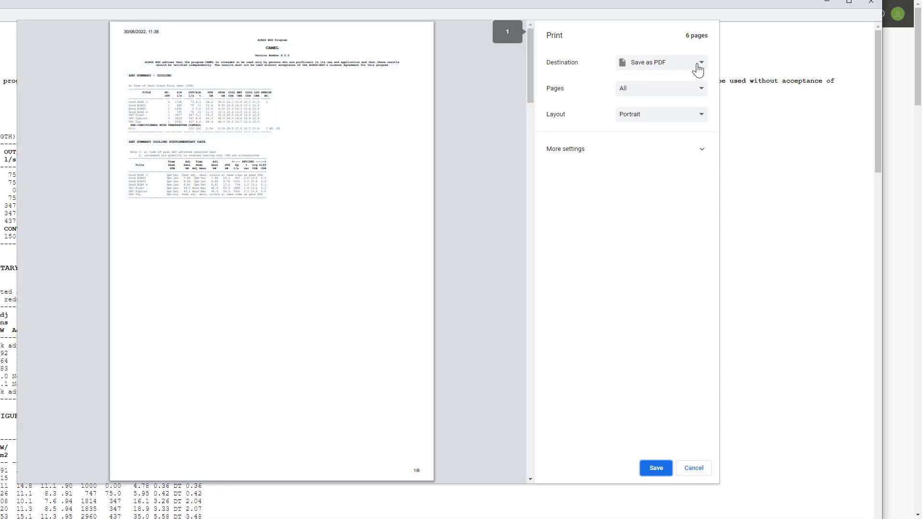
pyautogui.click(697, 68)
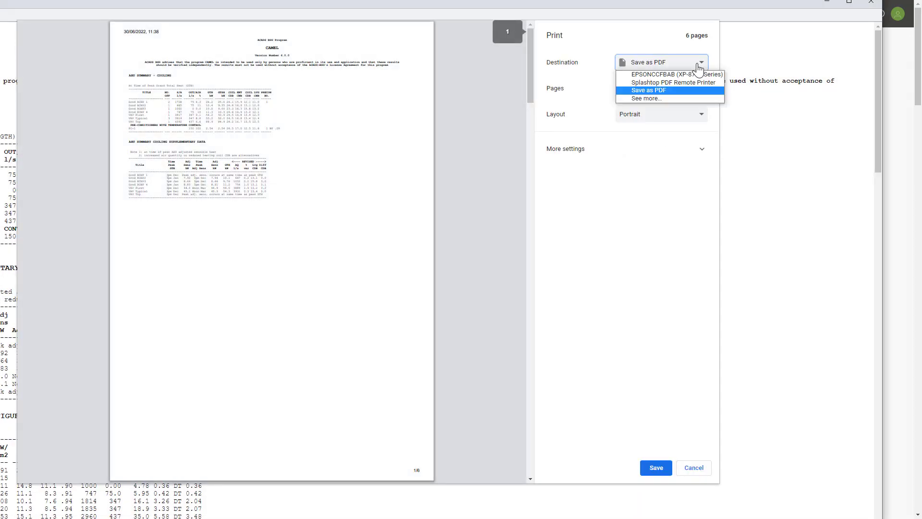
pyautogui.click(685, 90)
pyautogui.click(705, 470)
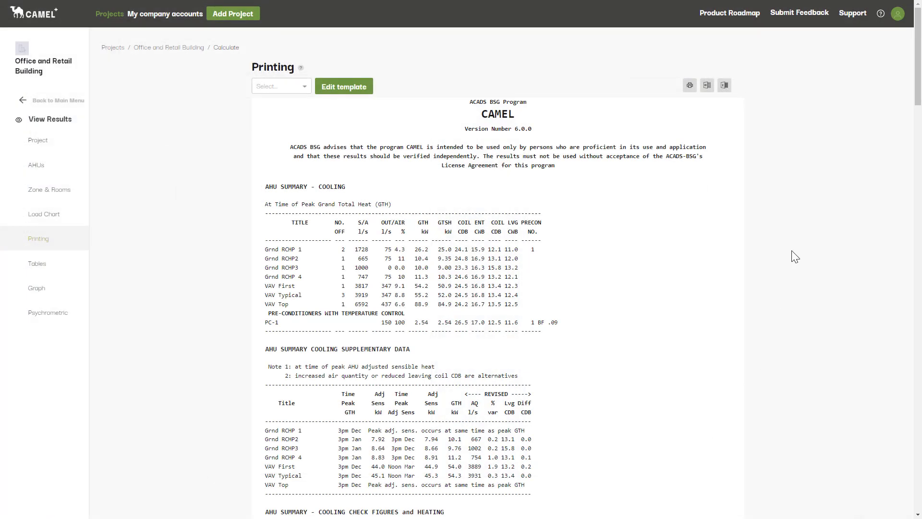
pyautogui.click(708, 86)
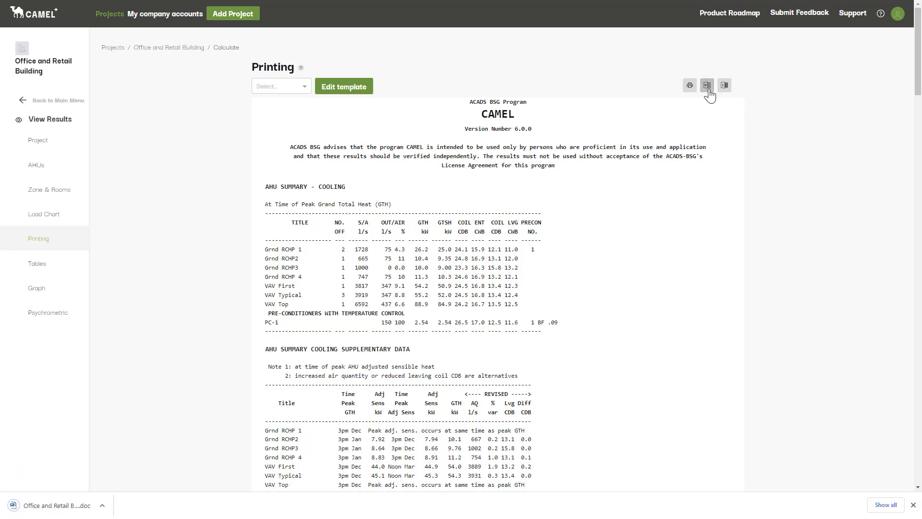
pyautogui.click(914, 505)
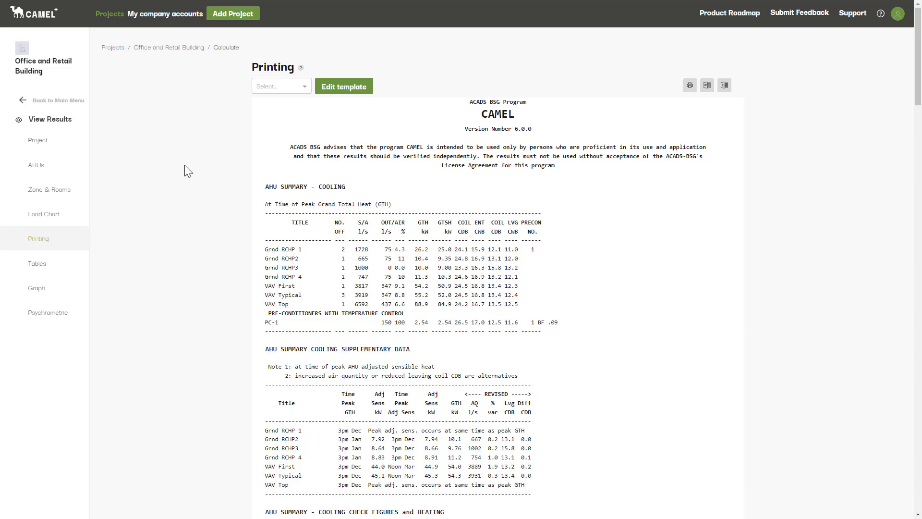
# - Load the Summary Only template and add Zones & Rooms Cooling Results and Check Figures
pyautogui.click(63, 144)
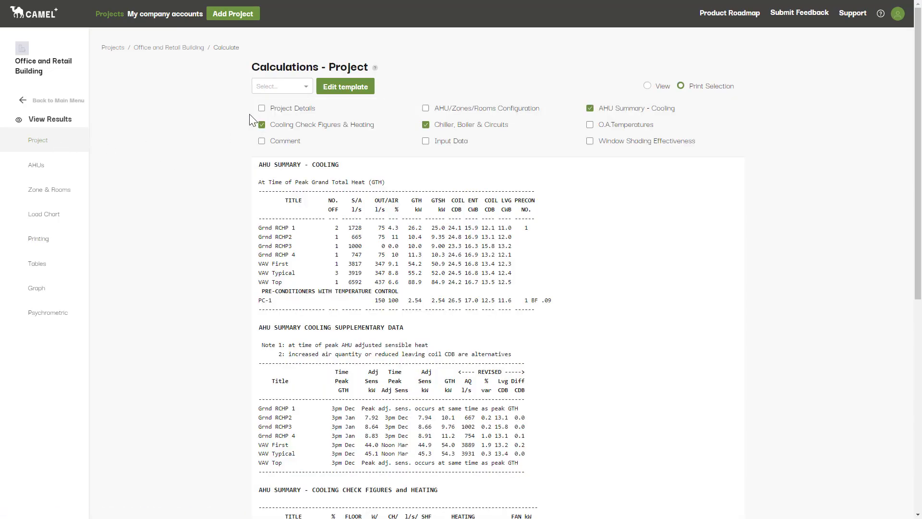
pyautogui.click(335, 89)
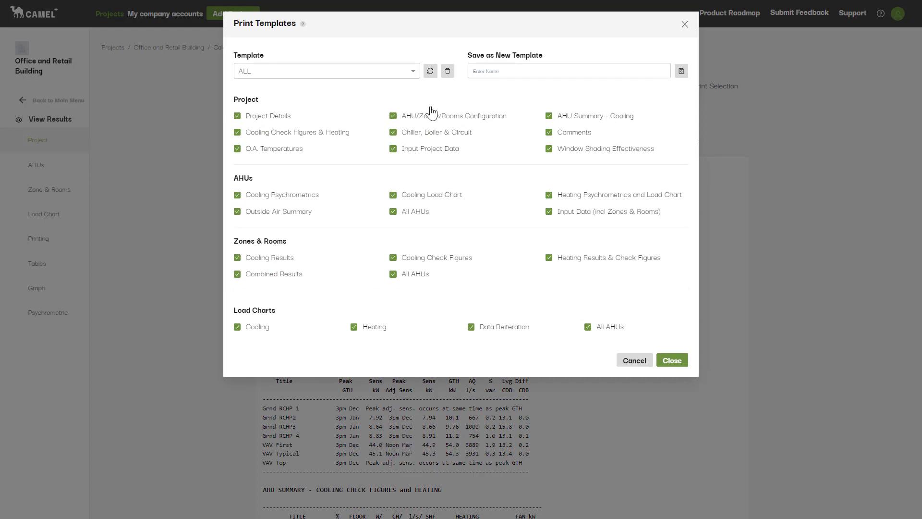
pyautogui.click(413, 72)
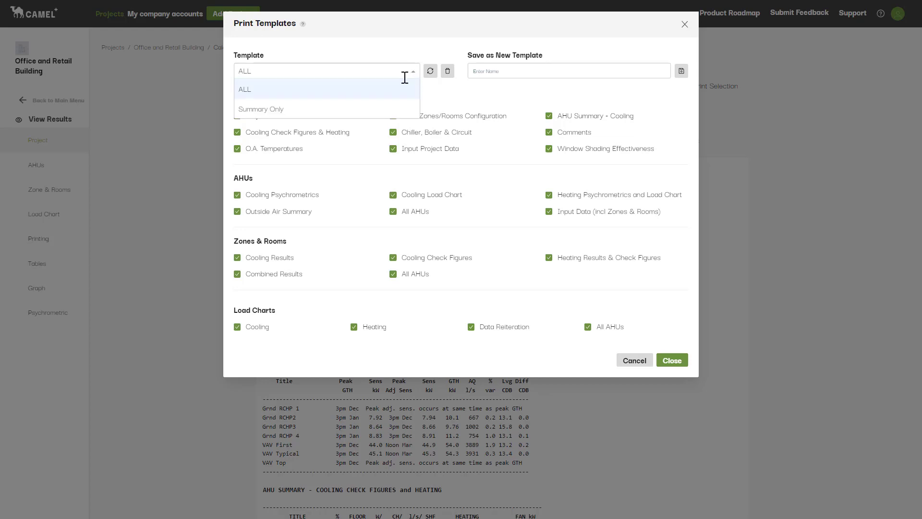
pyautogui.click(341, 110)
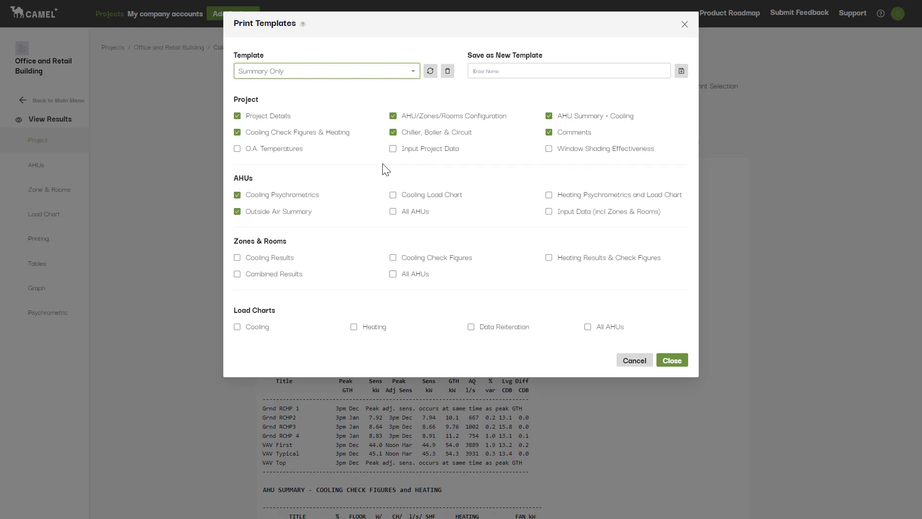
pyautogui.click(393, 258)
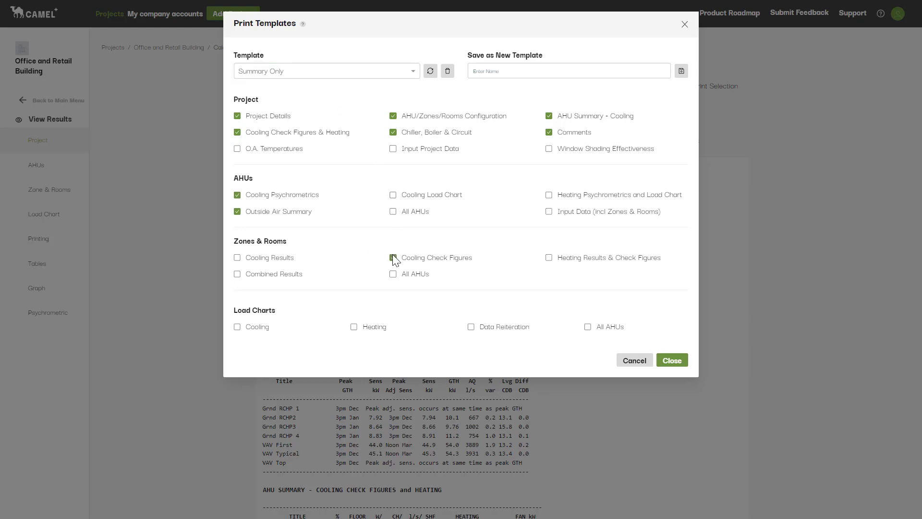
pyautogui.click(266, 262)
# - Save the selections as a new template named 'New Template'
pyautogui.click(542, 66)
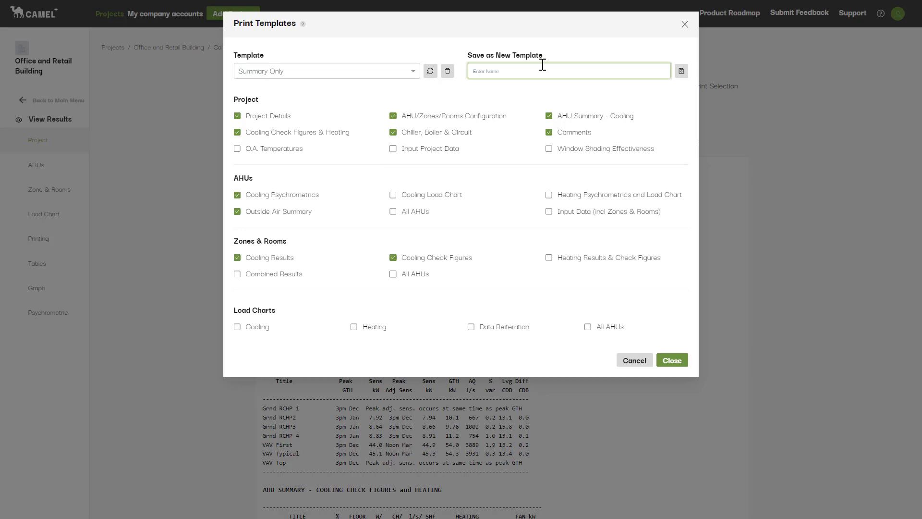
pyautogui.write('NEw Template')
pyautogui.click(681, 71)
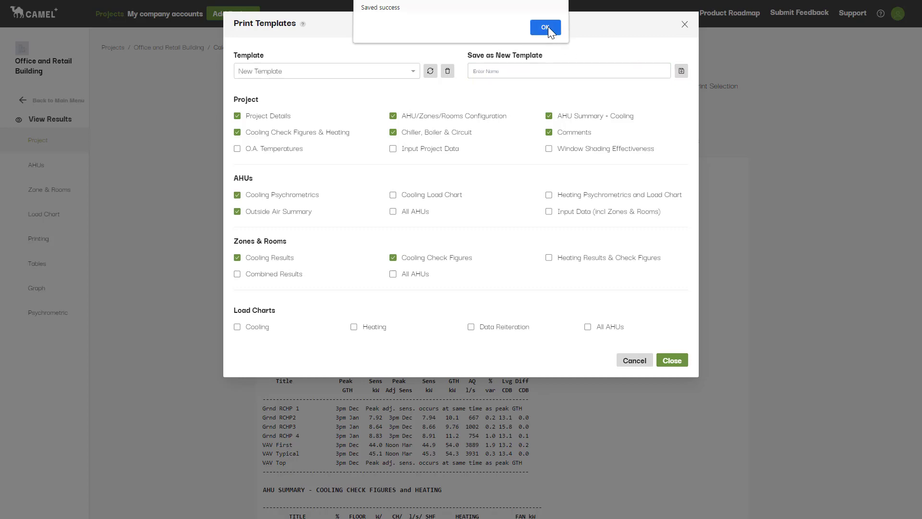
pyautogui.click(548, 27)
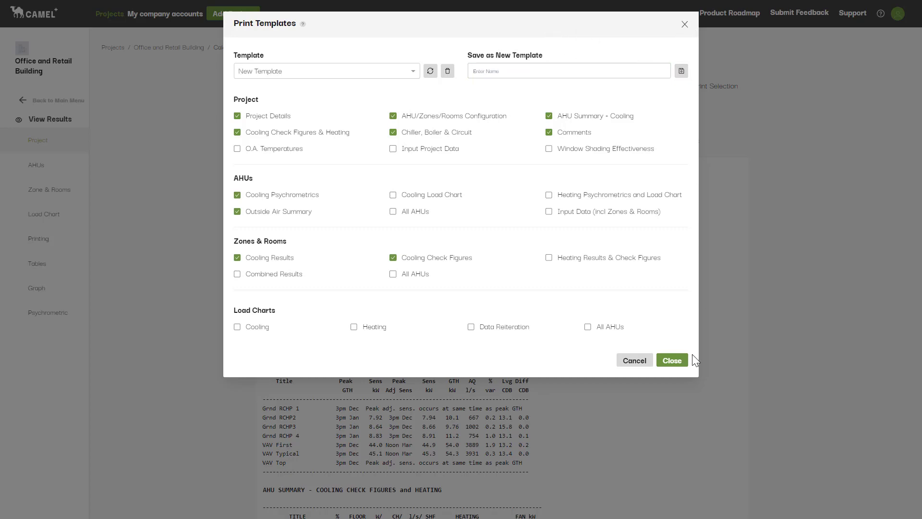
pyautogui.click(675, 361)
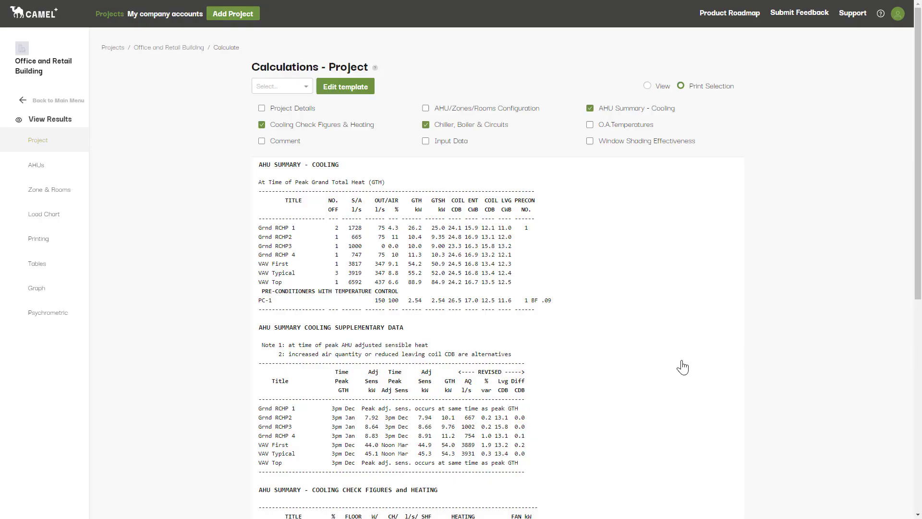
# - Confirm New Template is listed, apply the ALL template to the printout, and export to Excel
pyautogui.click(305, 89)
pyautogui.click(306, 89)
pyautogui.click(50, 245)
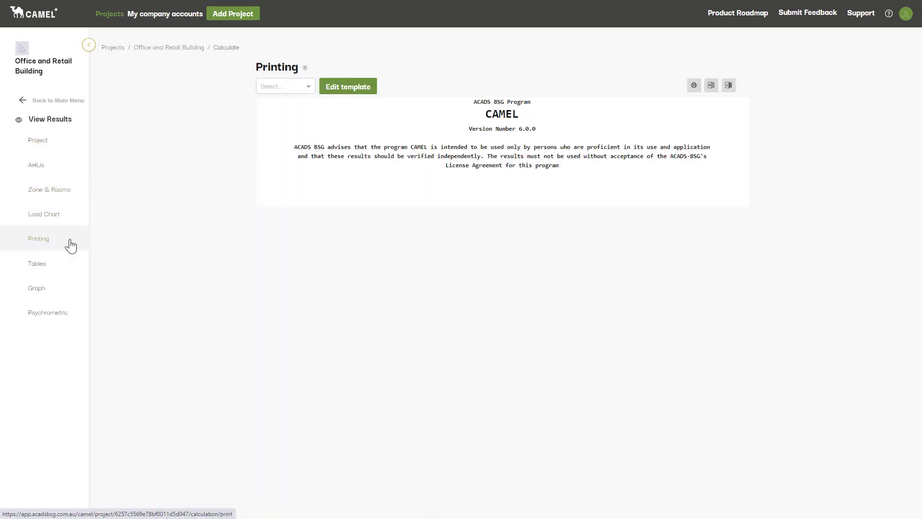
pyautogui.click(307, 89)
pyautogui.click(288, 126)
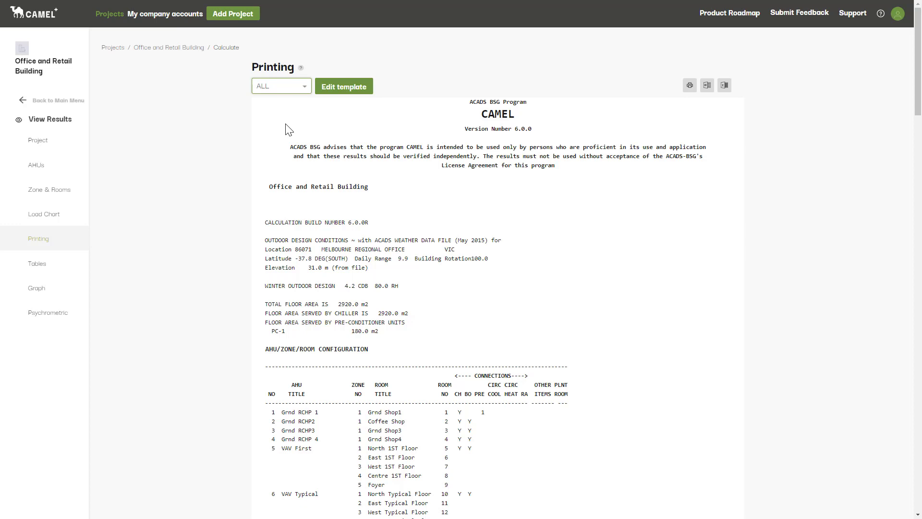
pyautogui.click(725, 86)
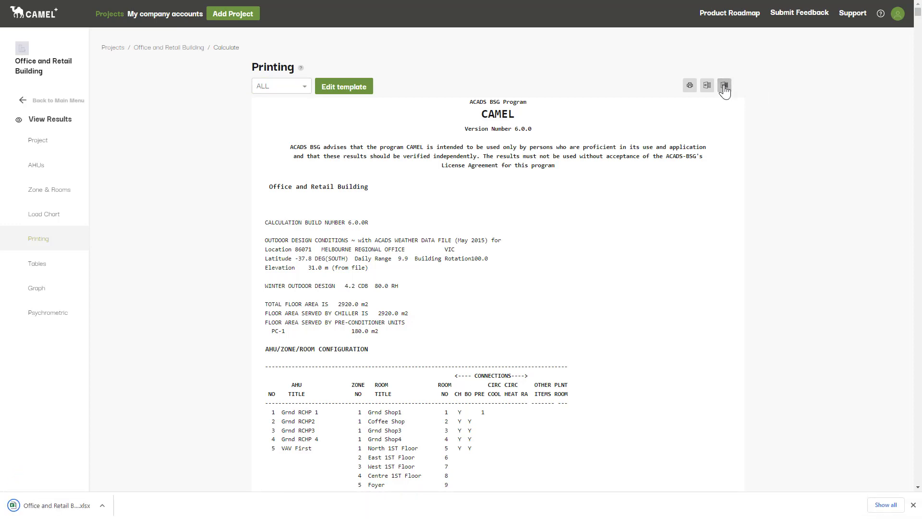